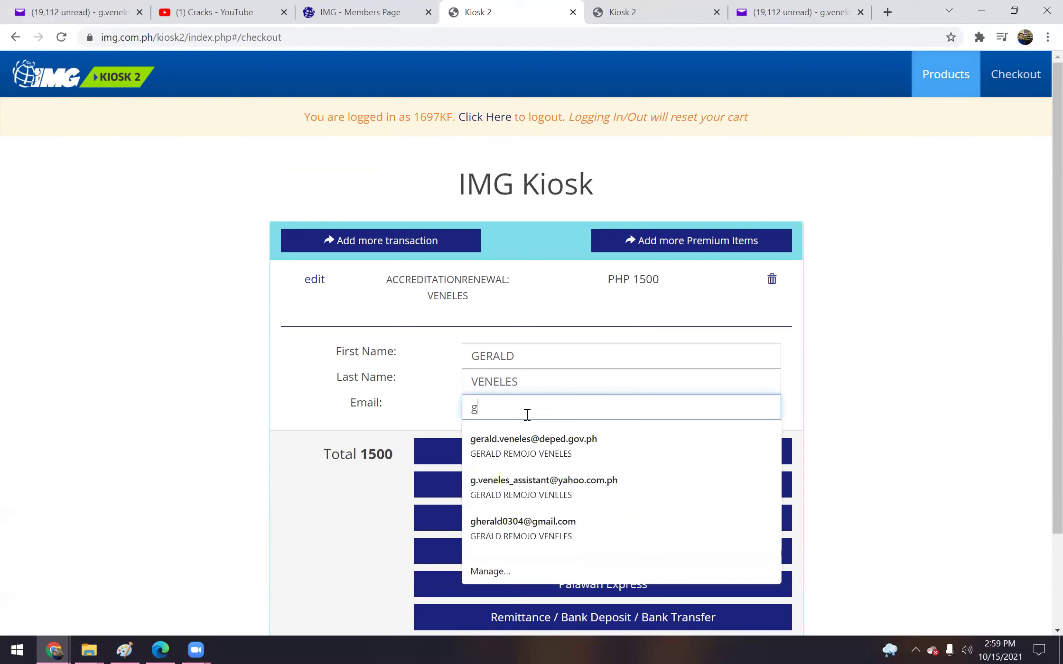
# Fill the buyer's email from the saved suggestion and scroll down to the payment options
pyautogui.click(549, 456)
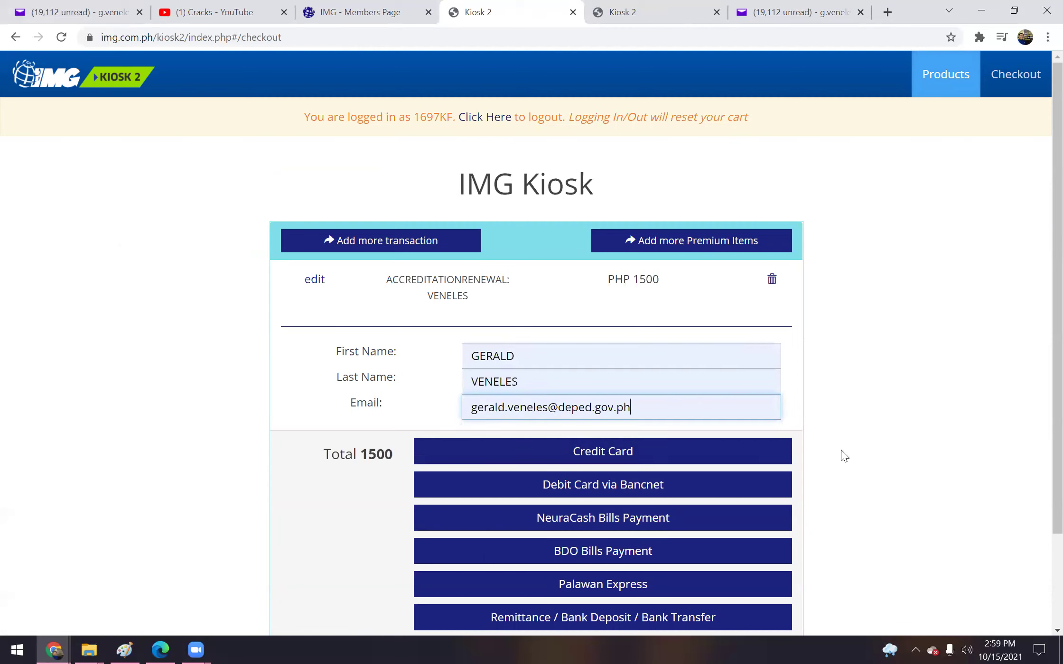
pyautogui.scroll(-3, 1043, 321)
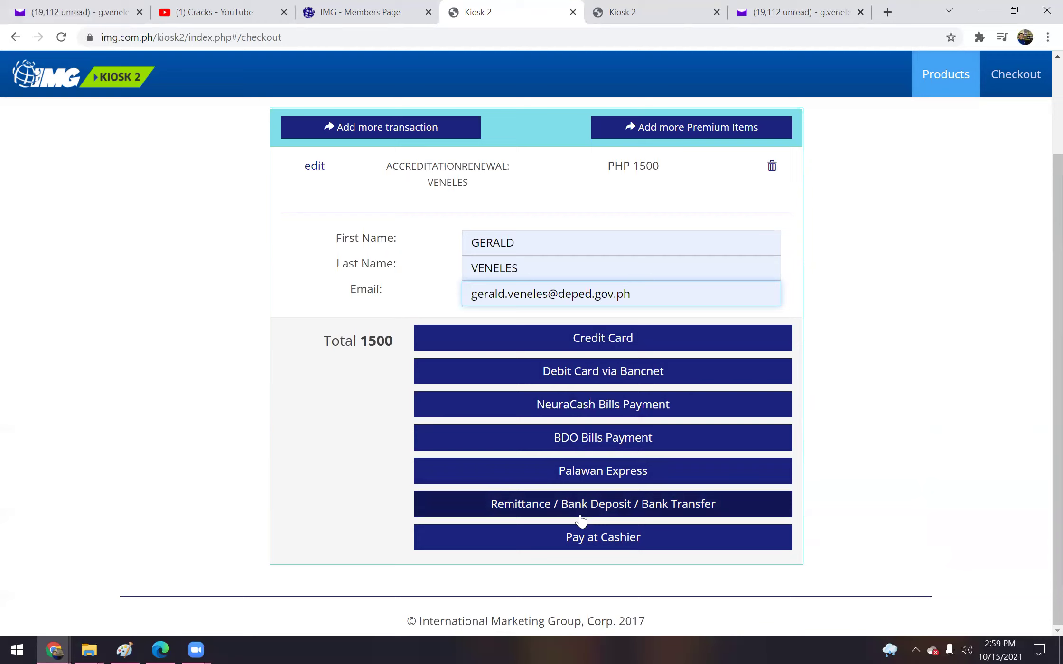
# Choose NeuraCash Bills Payment and set the billing country to Philippines
pyautogui.click(634, 418)
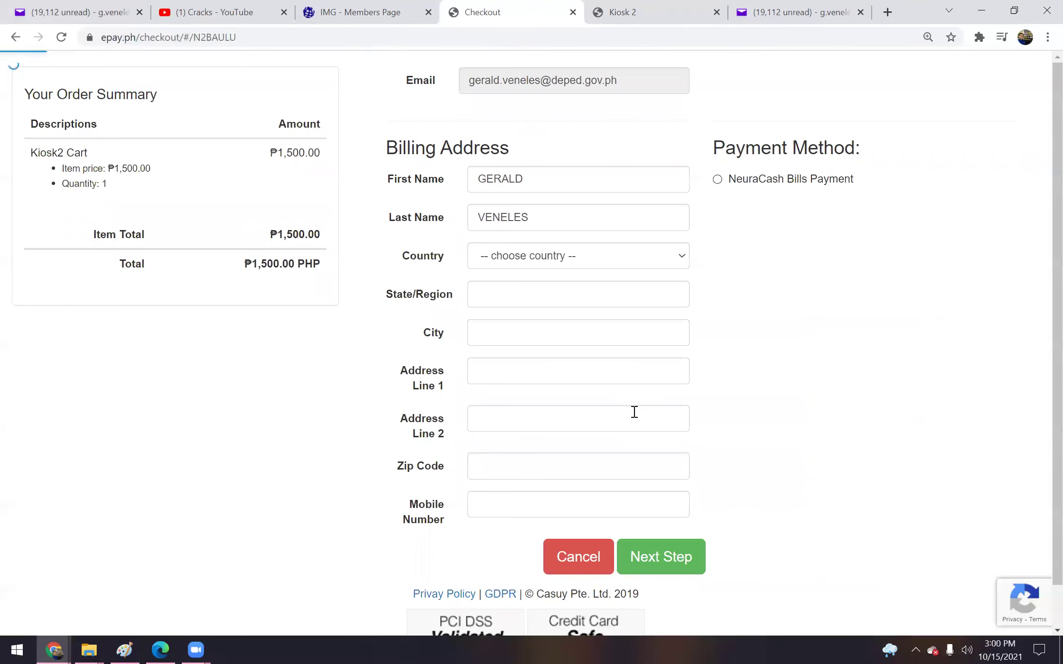
pyautogui.click(589, 261)
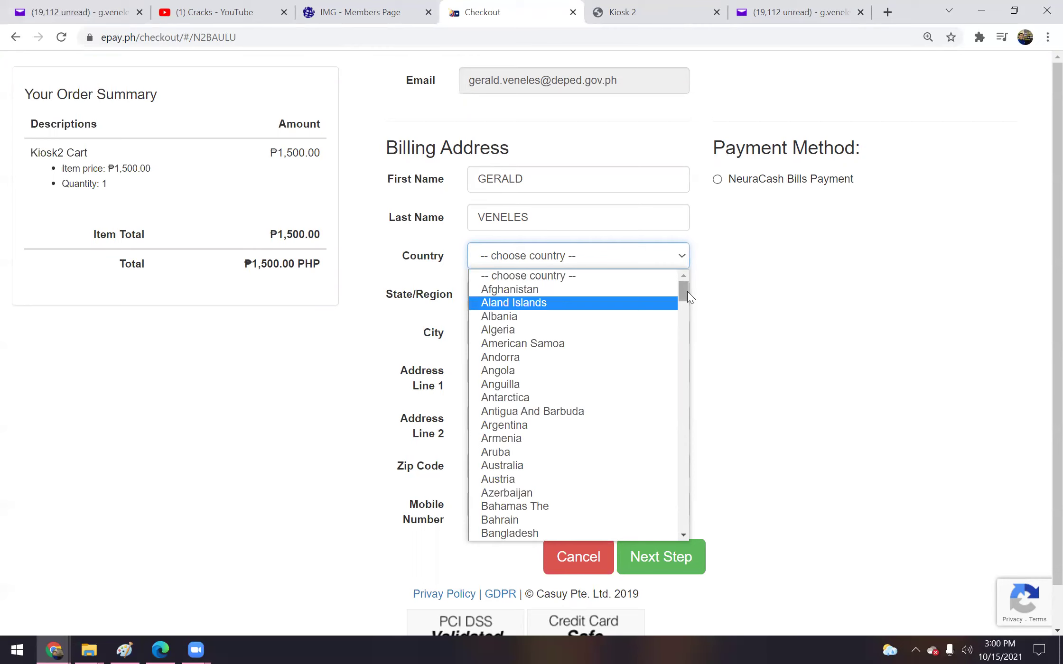
pyautogui.moveTo(684, 292); pyautogui.dragTo(682, 461)
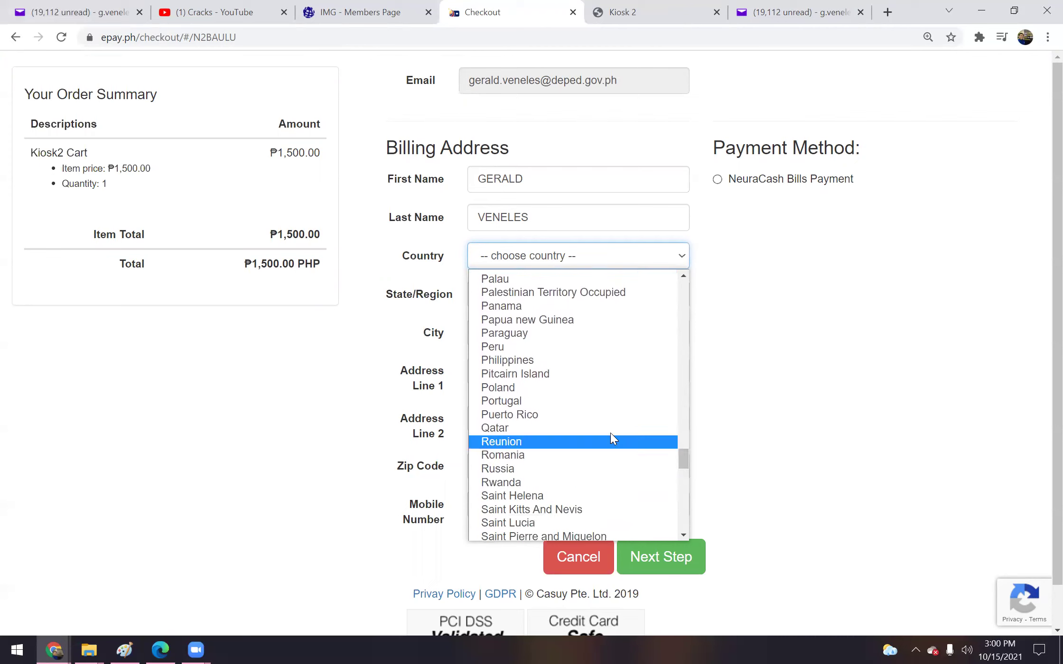
pyautogui.click(546, 360)
# Set the billing state/region to Metro Manila and the city to Las Piñas
pyautogui.click(489, 287)
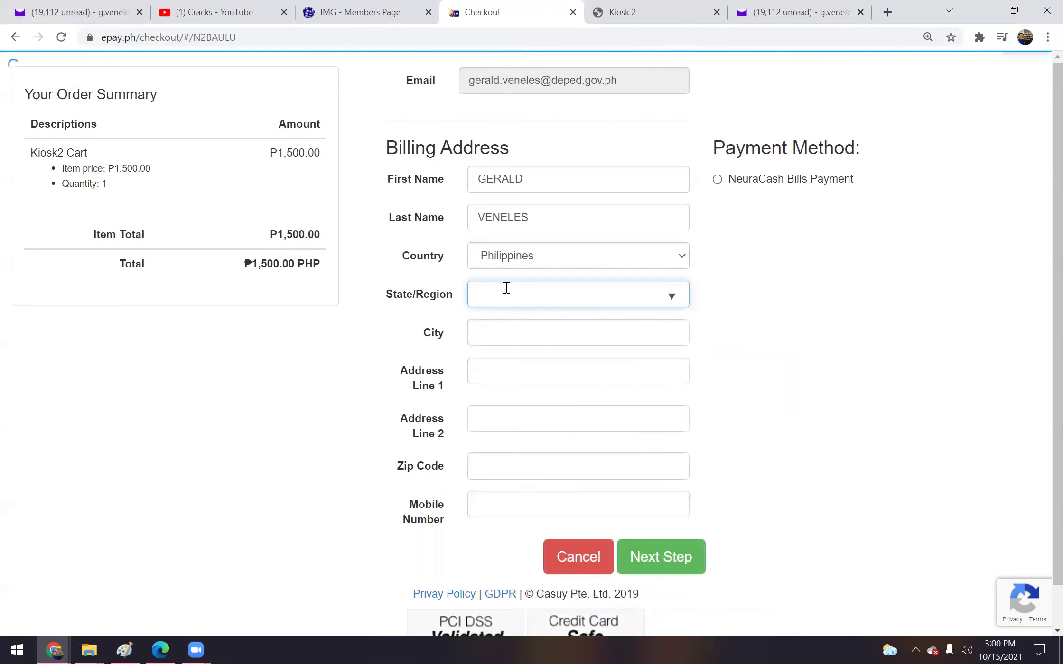
pyautogui.write('met')
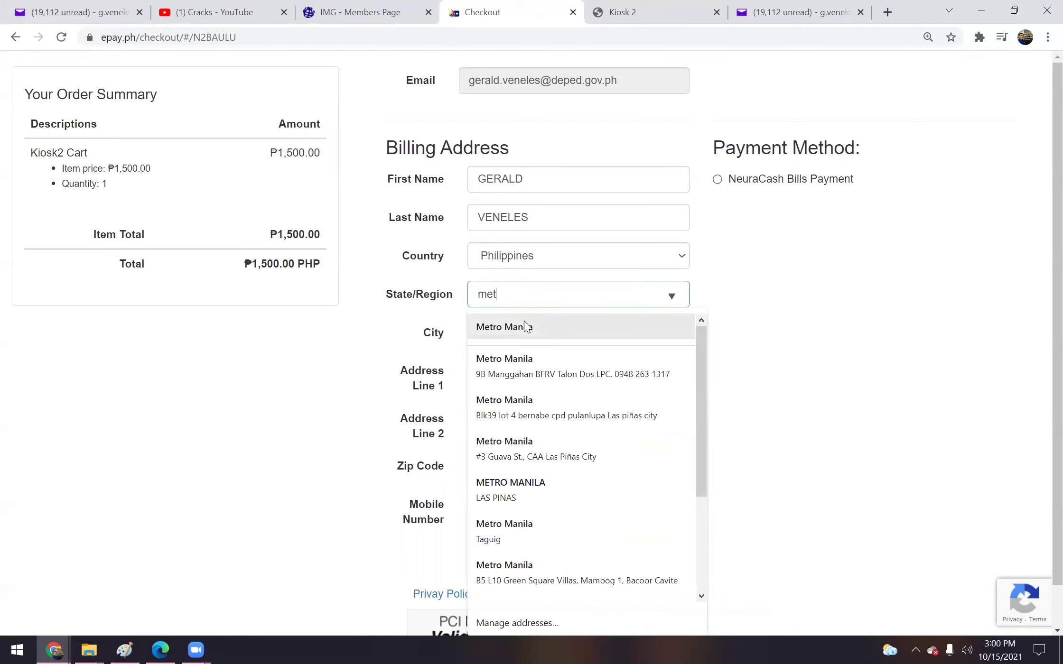
pyautogui.click(526, 327)
pyautogui.click(510, 333)
pyautogui.write('L')
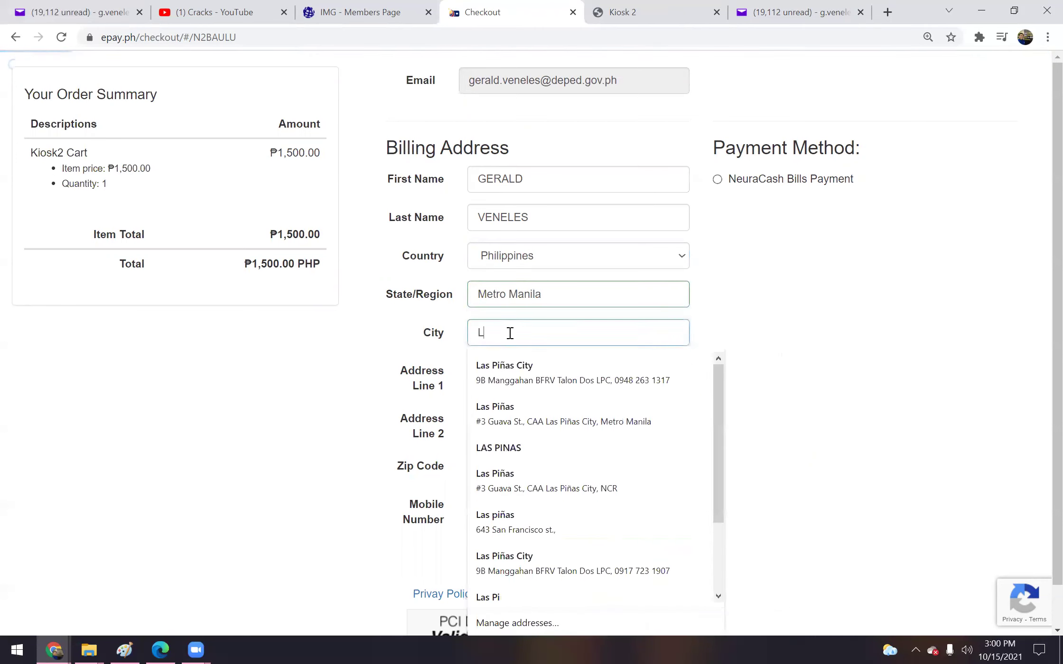
pyautogui.write('as P')
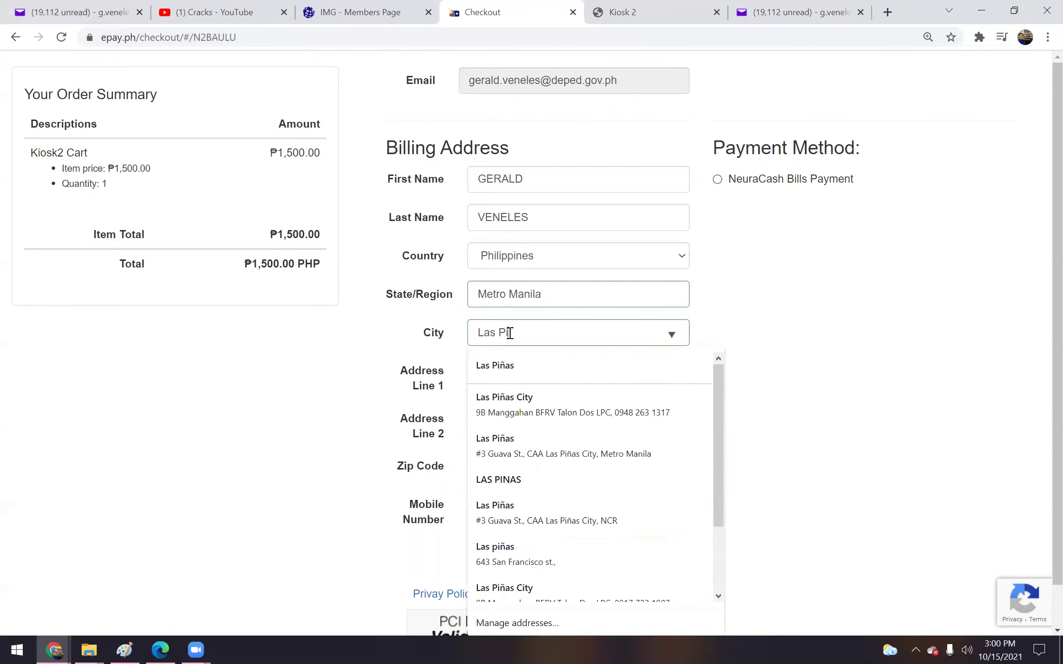
pyautogui.write('iñas')
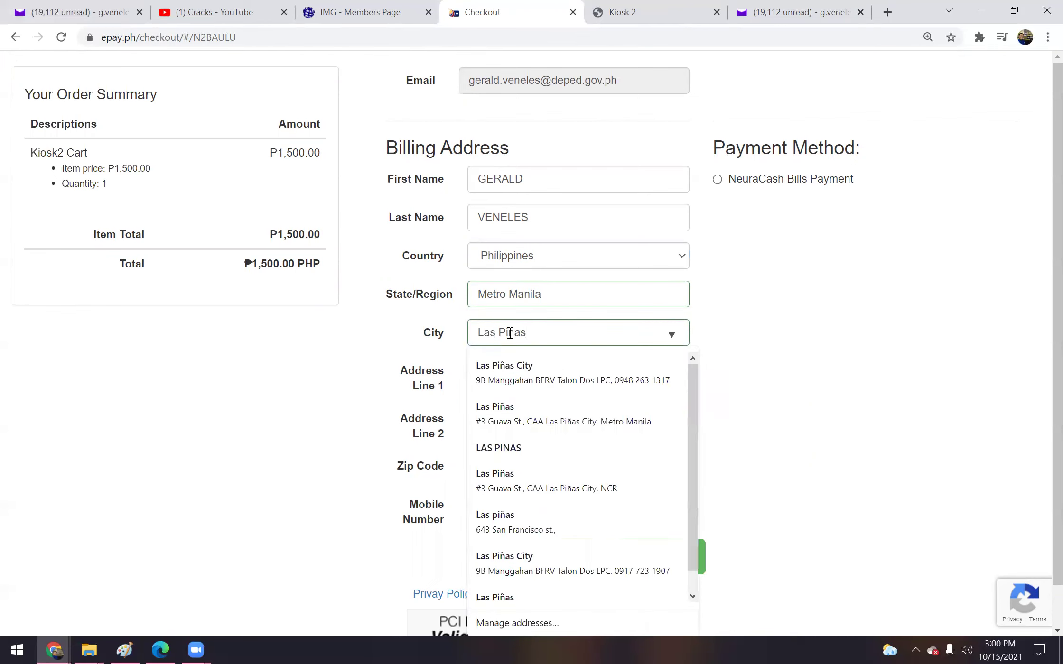
pyautogui.click(799, 436)
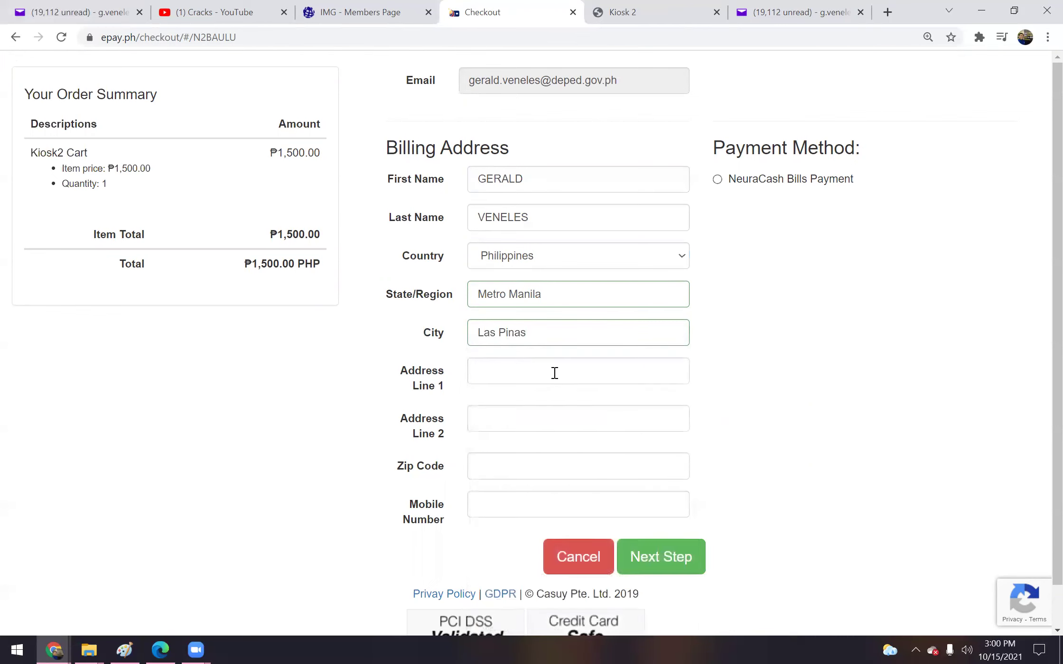
# Autofill the address line and zip 1740, enter a new mobile number, and select NeuraCash Bills Payment
pyautogui.click(491, 370)
pyautogui.write('Las')
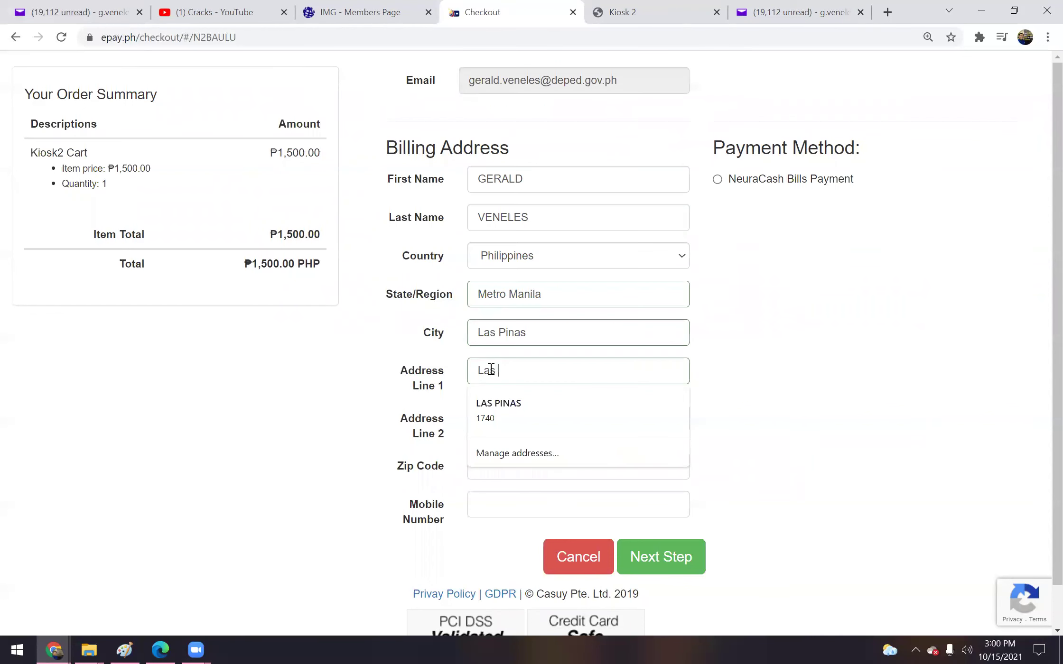
pyautogui.click(527, 405)
pyautogui.doubleClick(553, 506)
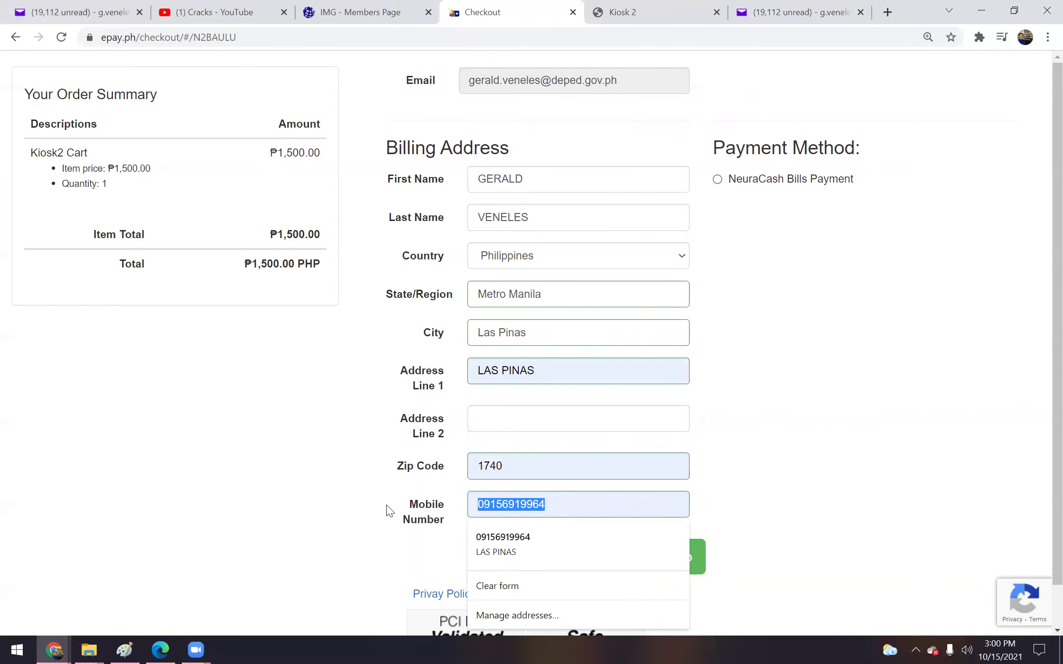
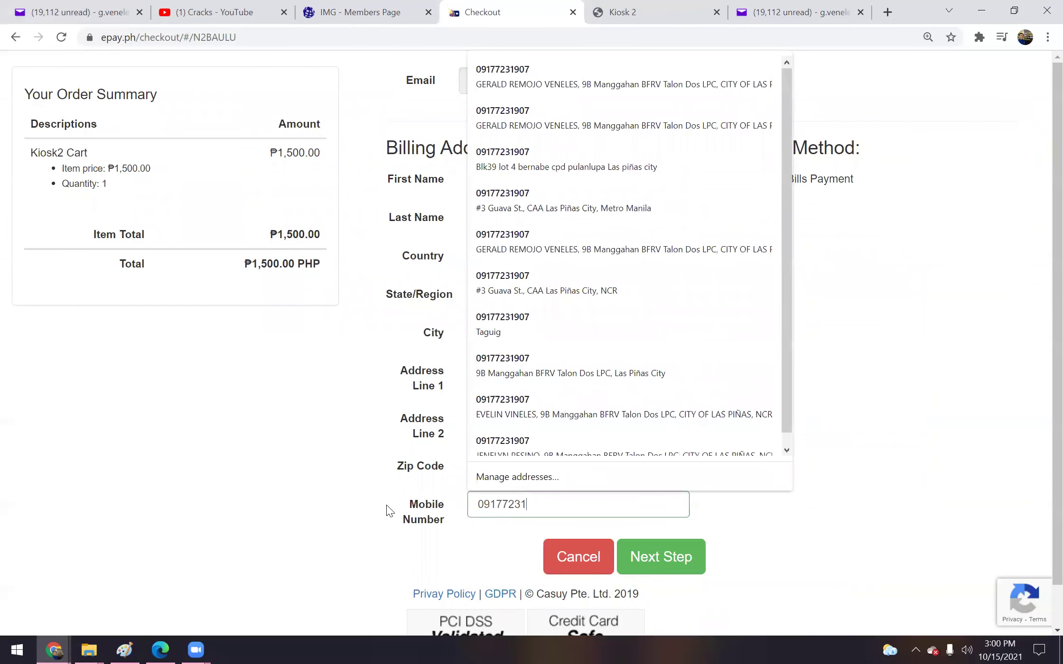
pyautogui.click(968, 306)
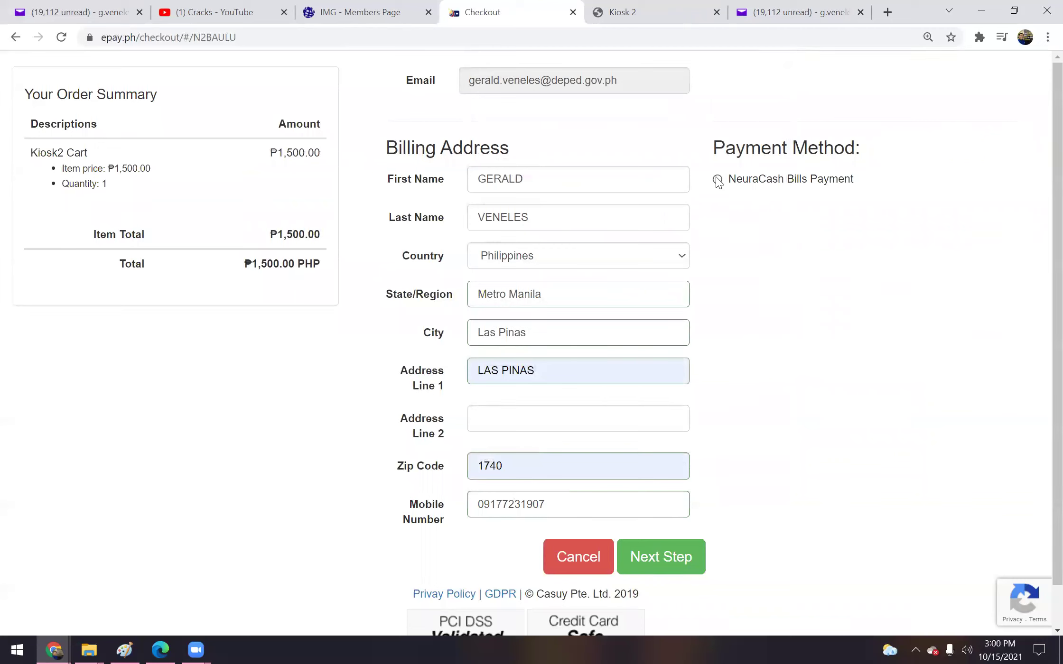
pyautogui.click(717, 179)
# Tick all three payment acknowledgements and submit to show the PHP 1,500.00 NeuraCash instructions
pyautogui.click(661, 566)
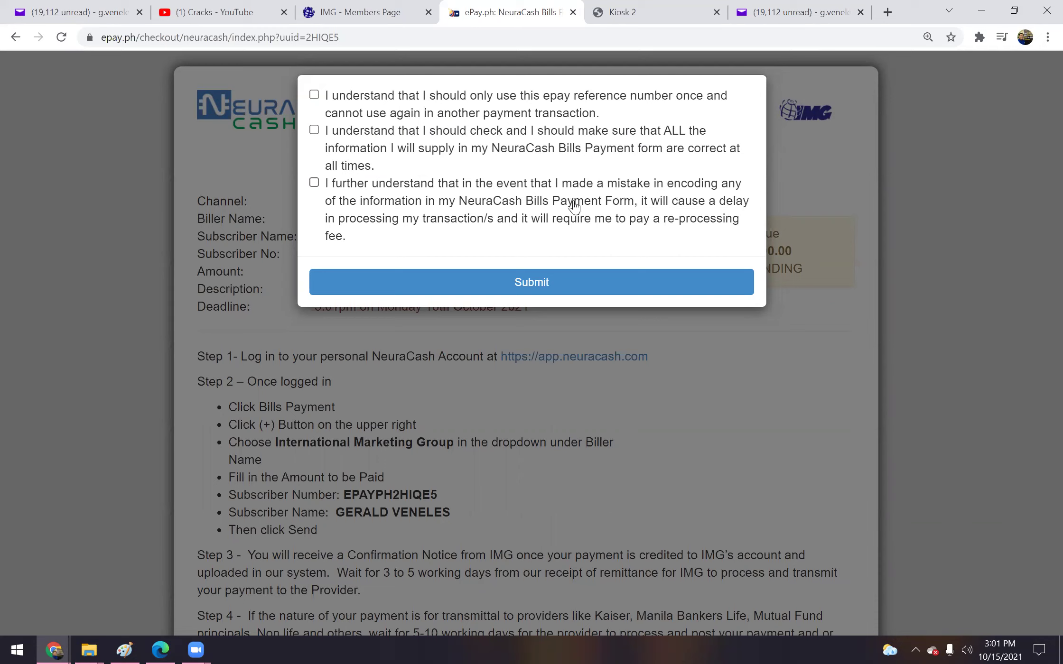
pyautogui.click(617, 205)
pyautogui.click(496, 284)
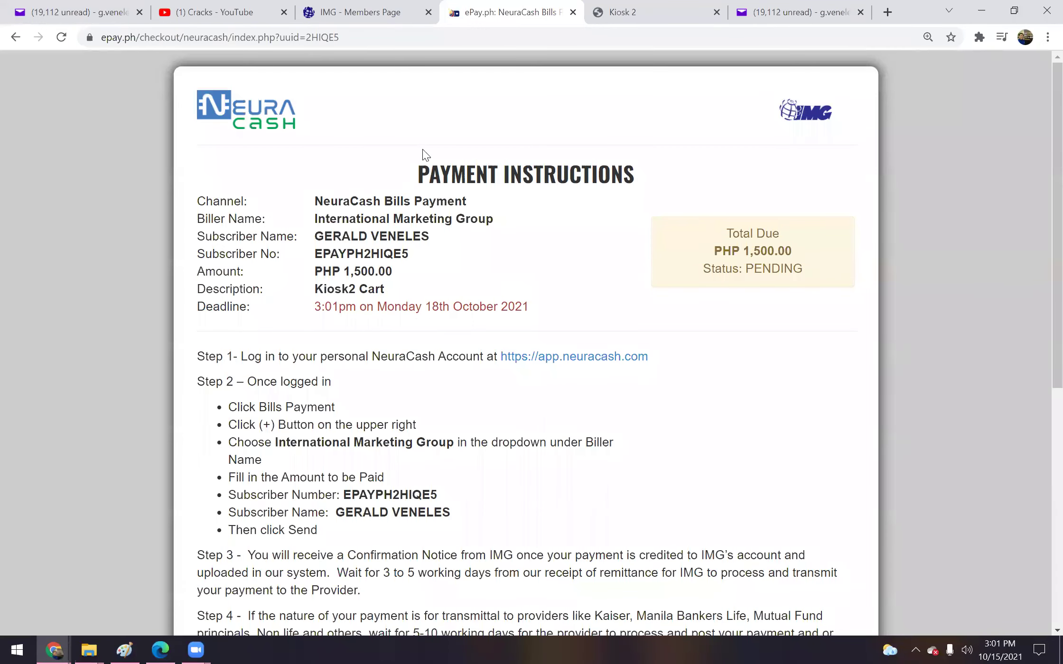
pyautogui.moveTo(1041, 205); pyautogui.dragTo(1041, 226)
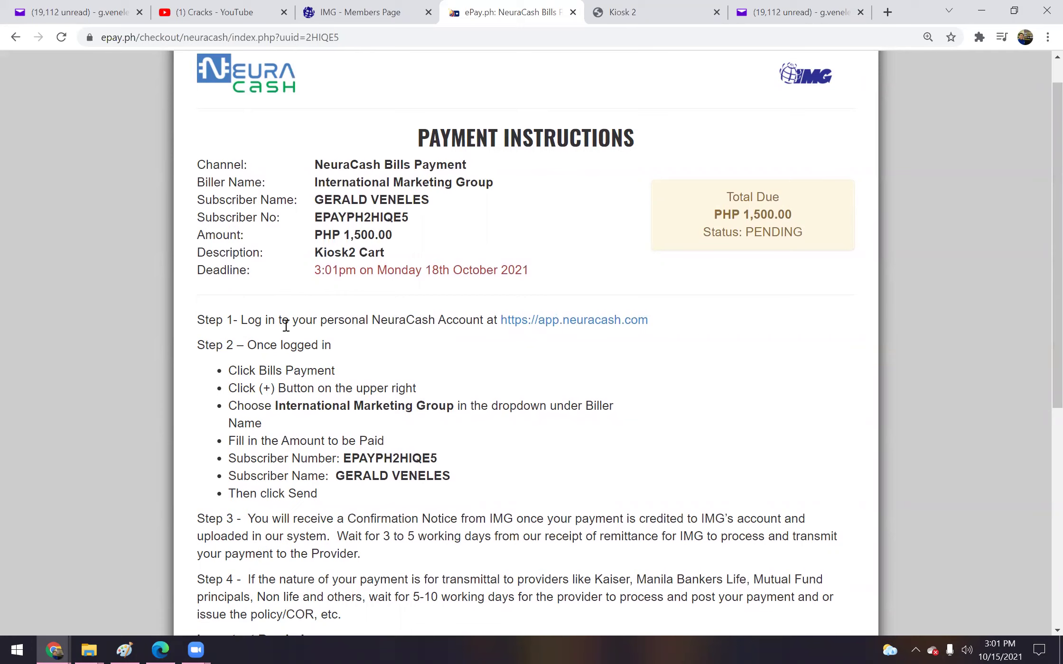
# Sign in to NeuraCash with the saved credentials, reaching the PHP 4,028.93 balance dashboard
pyautogui.click(560, 326)
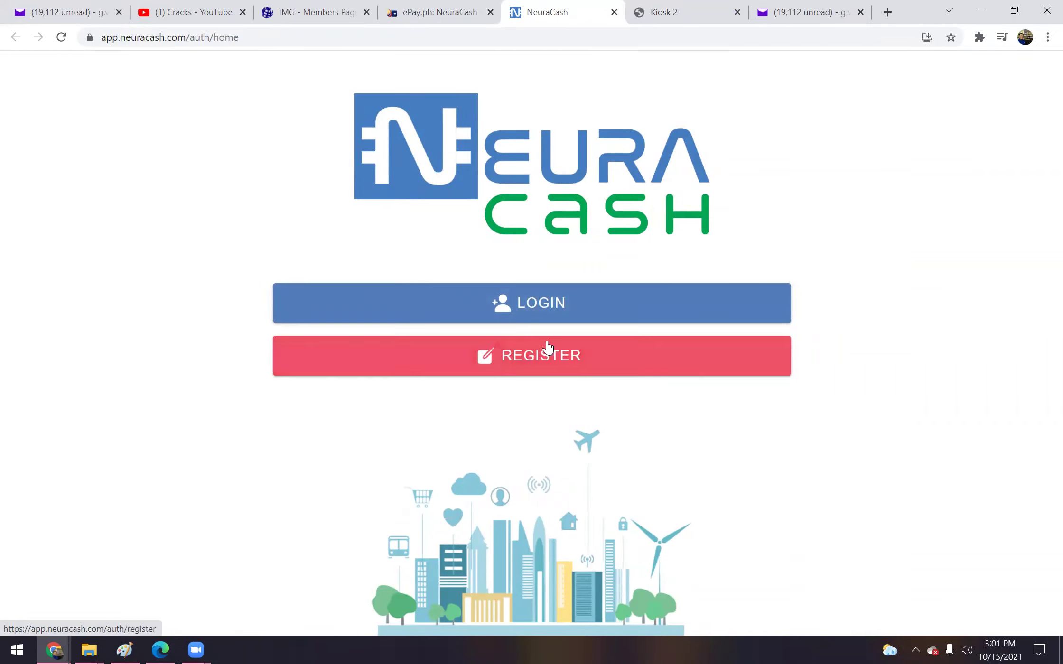
pyautogui.click(554, 306)
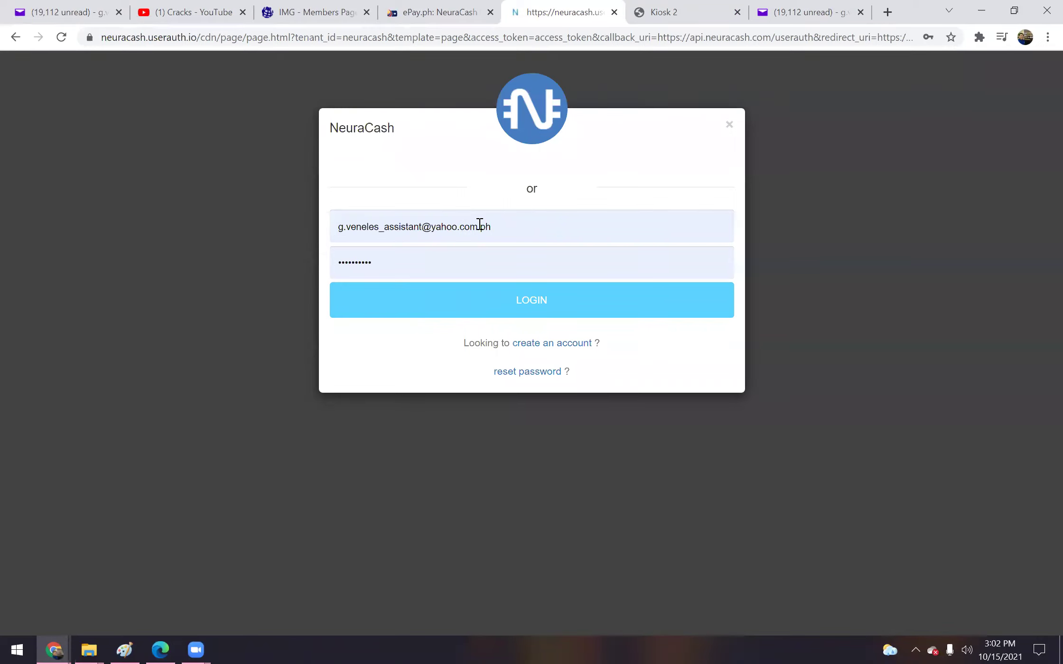
pyautogui.click(530, 301)
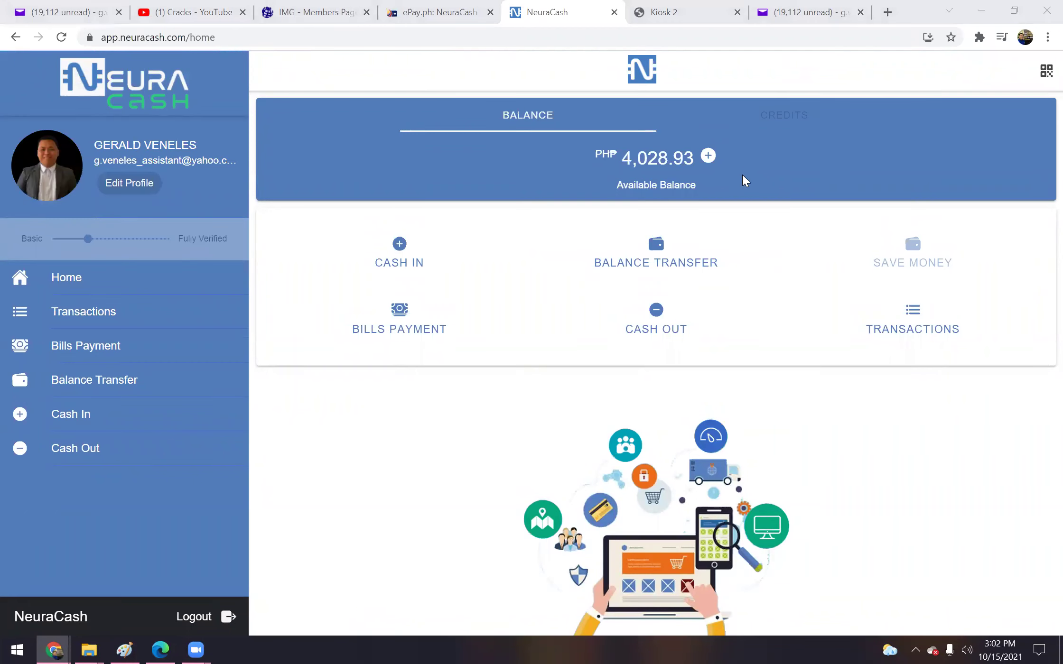
pyautogui.click(667, 5)
pyautogui.click(550, 7)
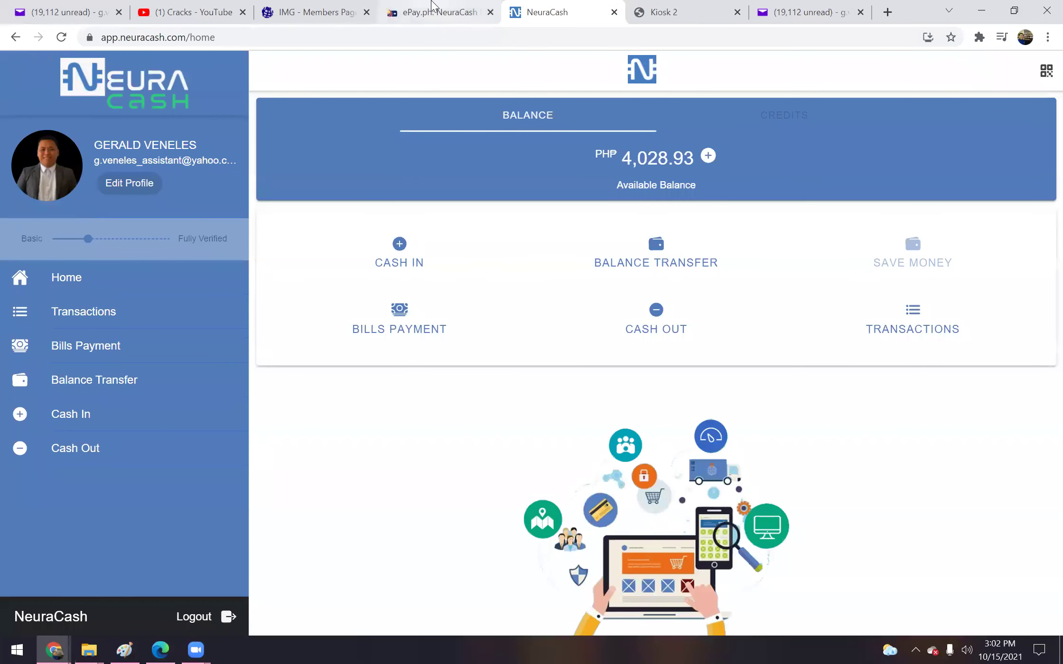
# Select the Step 2 Subscriber Number reference on the ePay.ph instructions for copying
pyautogui.click(432, 6)
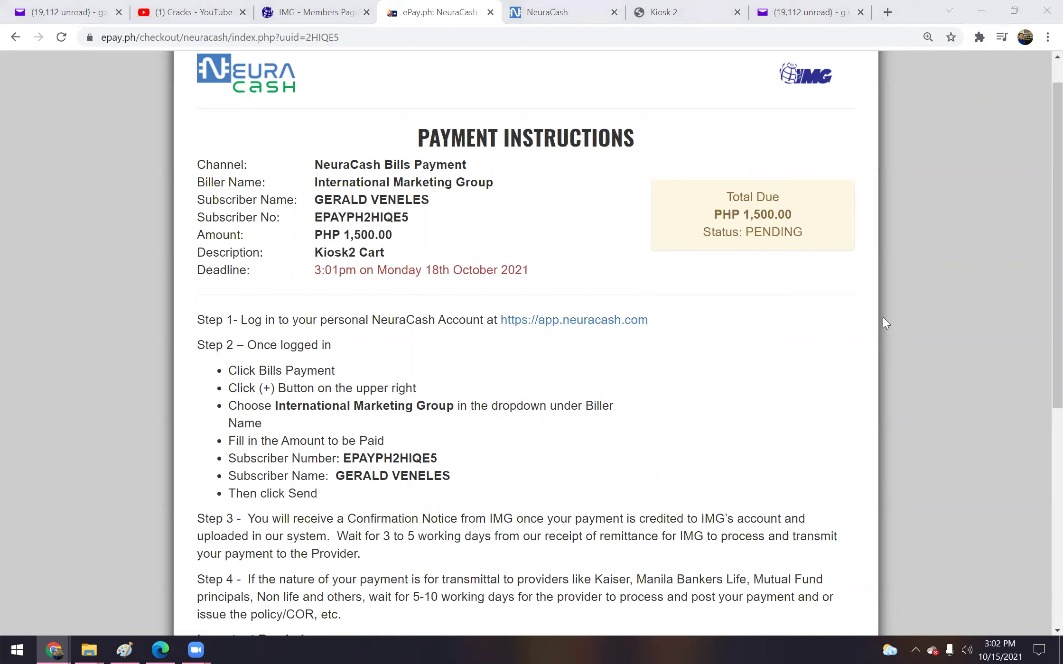
pyautogui.moveTo(345, 457); pyautogui.dragTo(460, 461)
pyautogui.hotkey('ctrl', 'c')
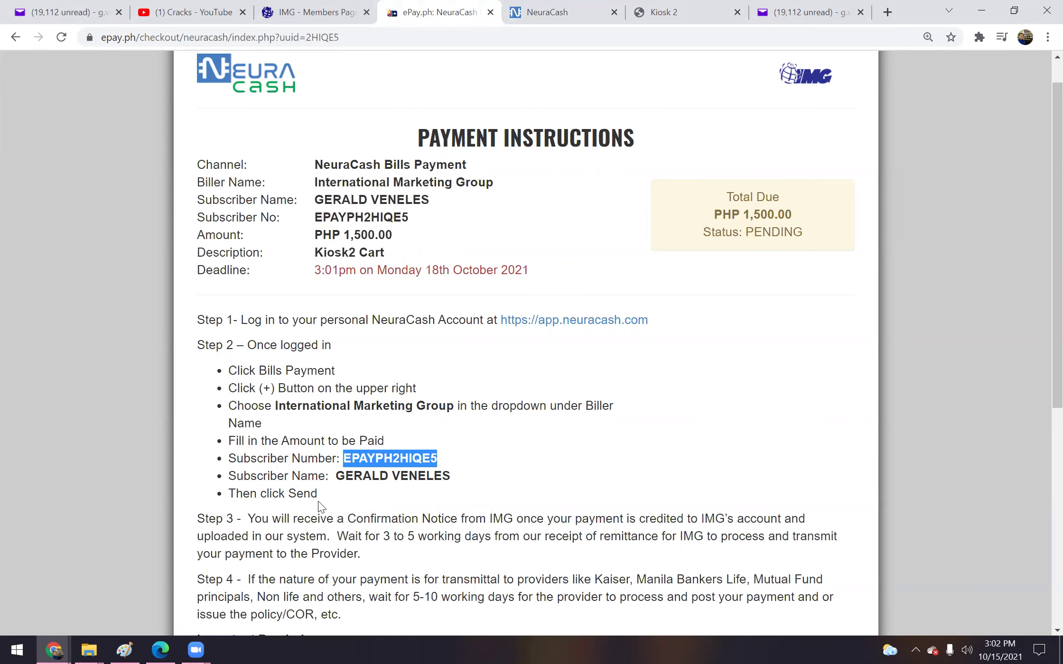
# Start a new NeuraCash bill payment with International Marketing Group as the biller
pyautogui.click(590, 7)
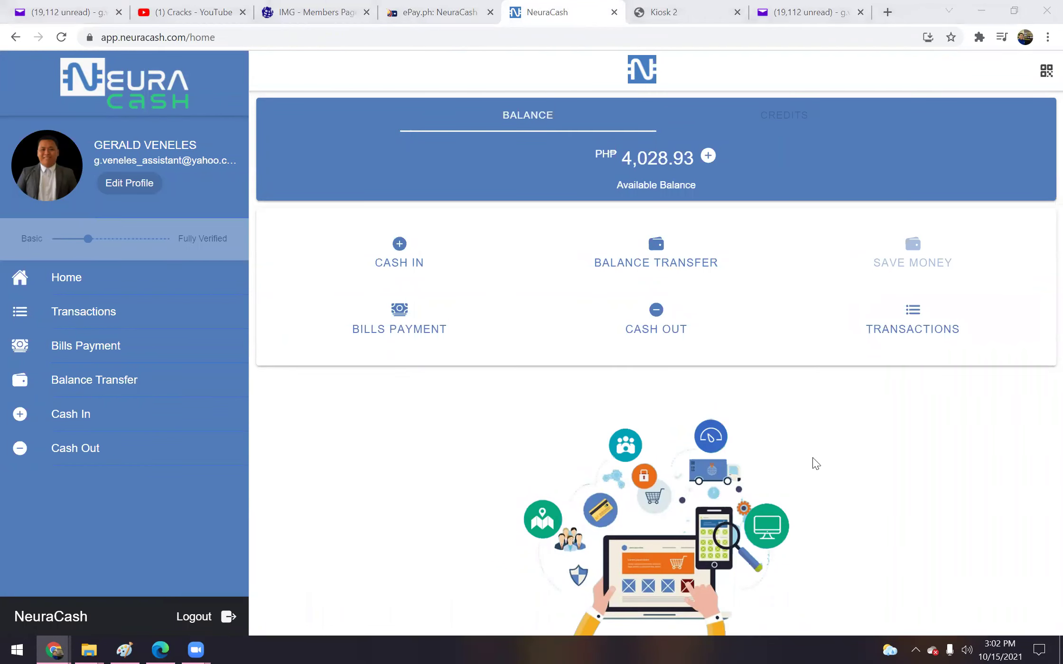
pyautogui.click(411, 319)
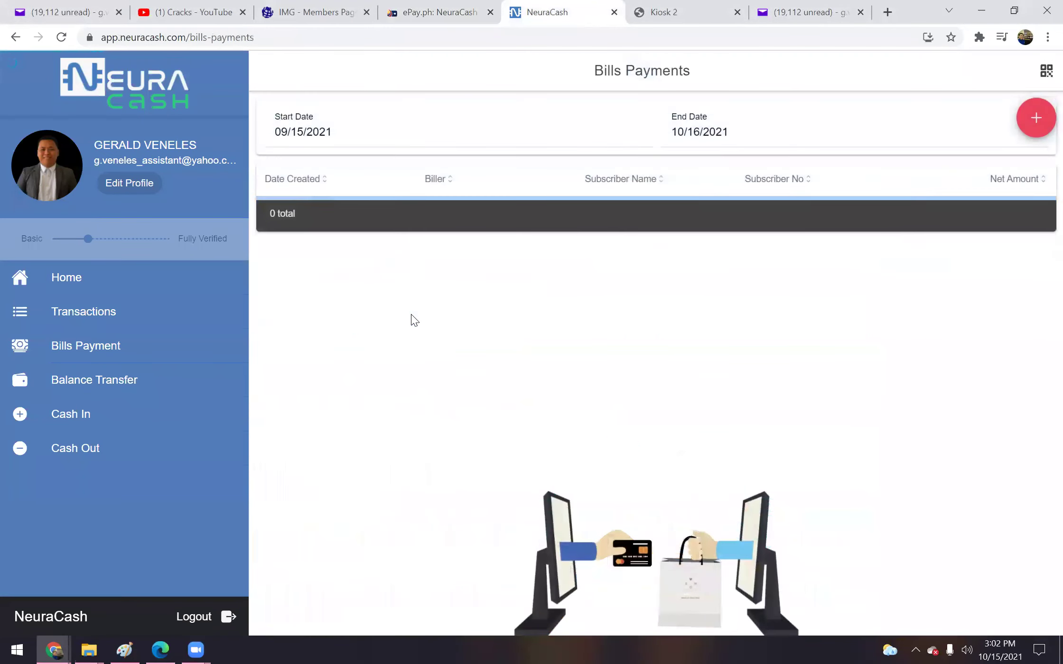
pyautogui.click(1044, 126)
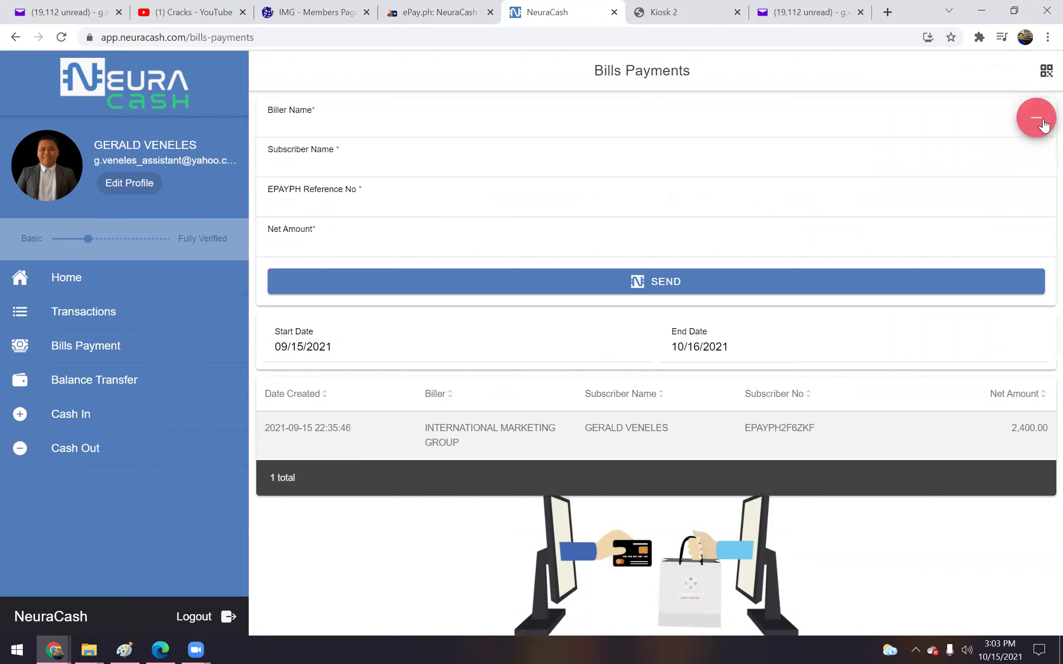
pyautogui.click(327, 127)
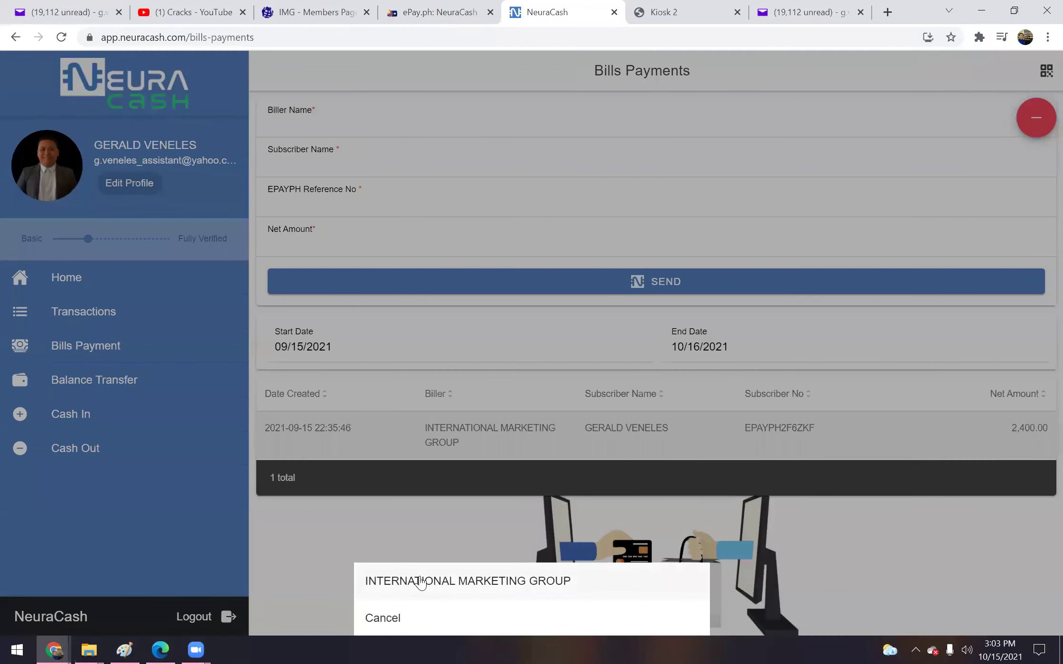
pyautogui.click(420, 580)
# Enter the subscriber name without middle name, paste the ePay reference, amount 1500, and send
pyautogui.click(300, 168)
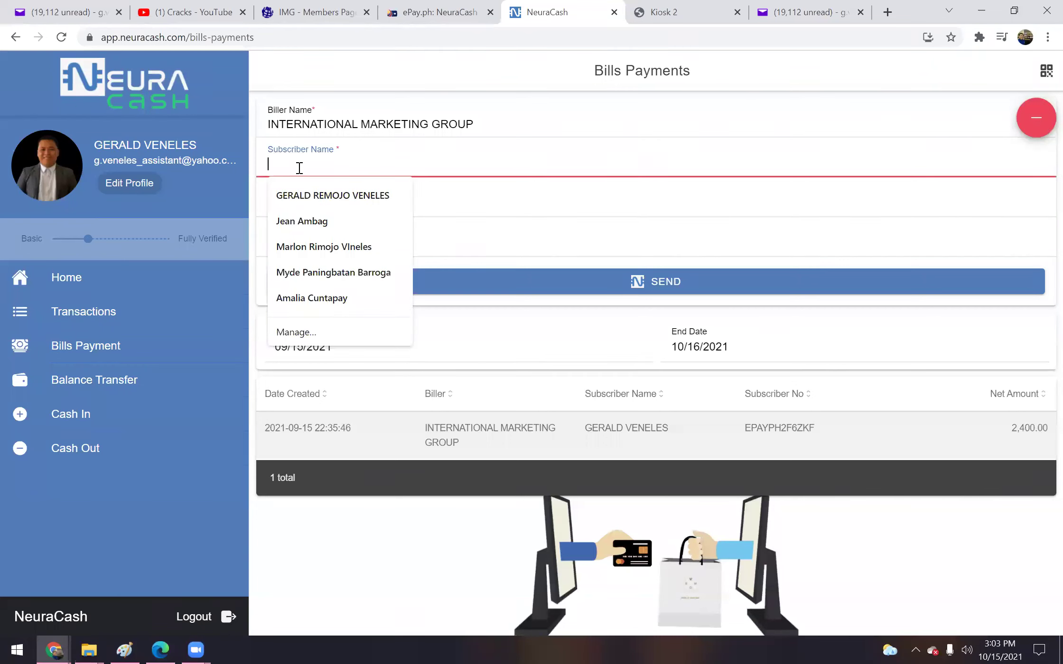
pyautogui.click(307, 195)
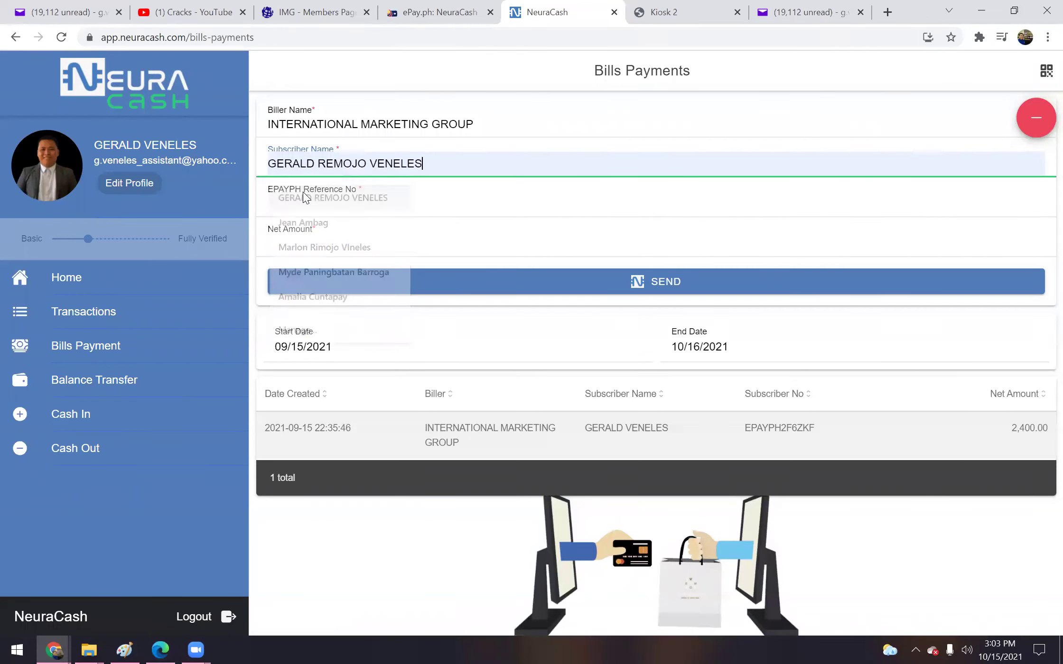
pyautogui.click(370, 161)
pyautogui.moveTo(369, 163); pyautogui.dragTo(318, 169)
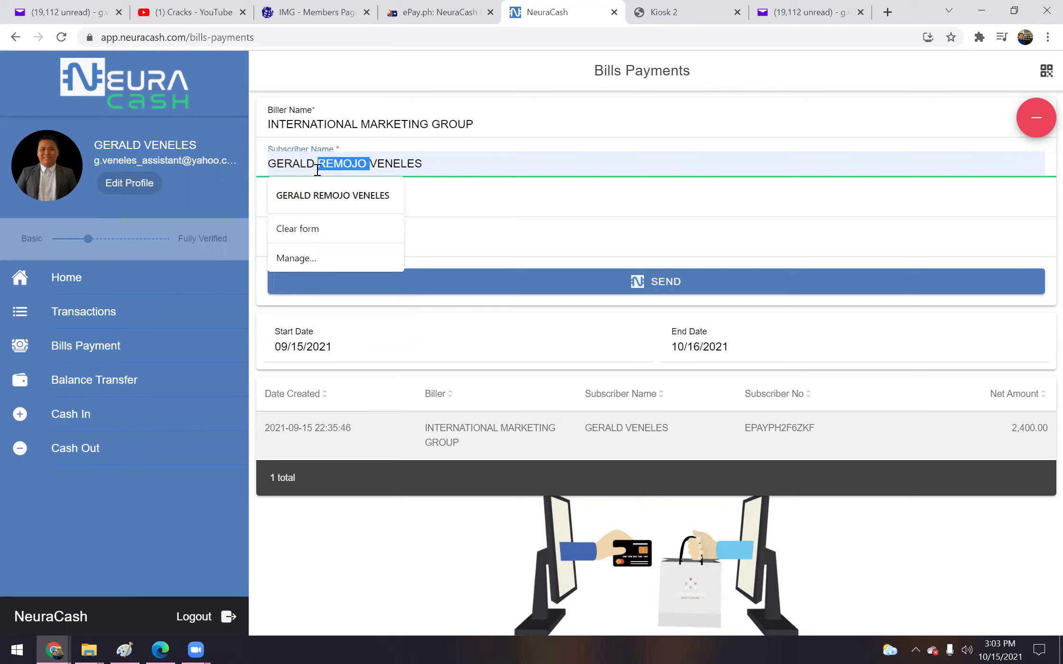
pyautogui.press('BackSpace')
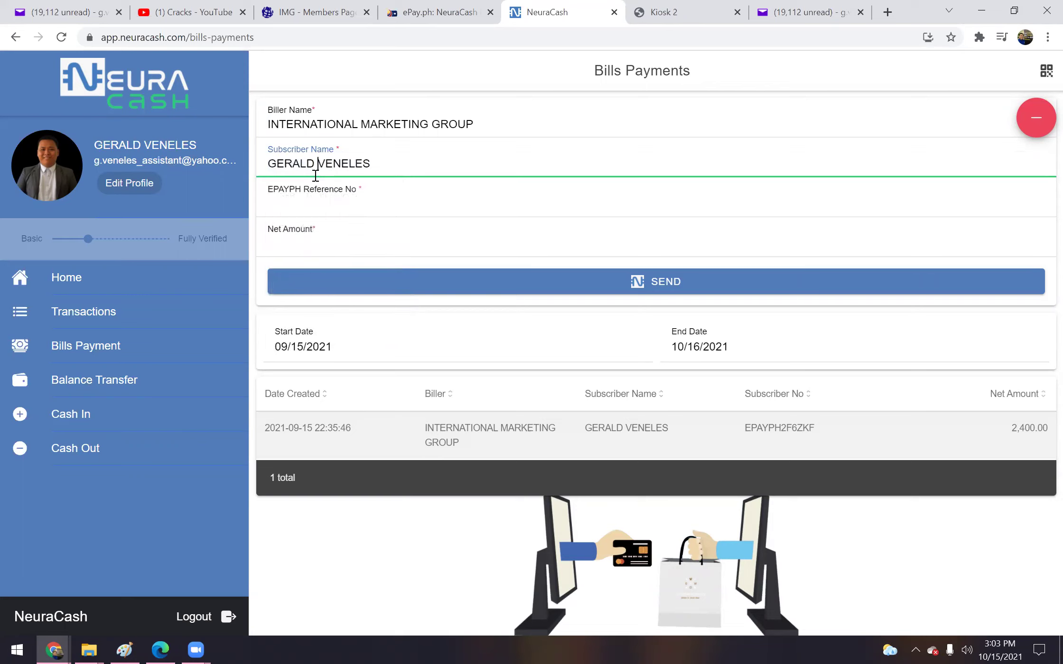
pyautogui.click(295, 209)
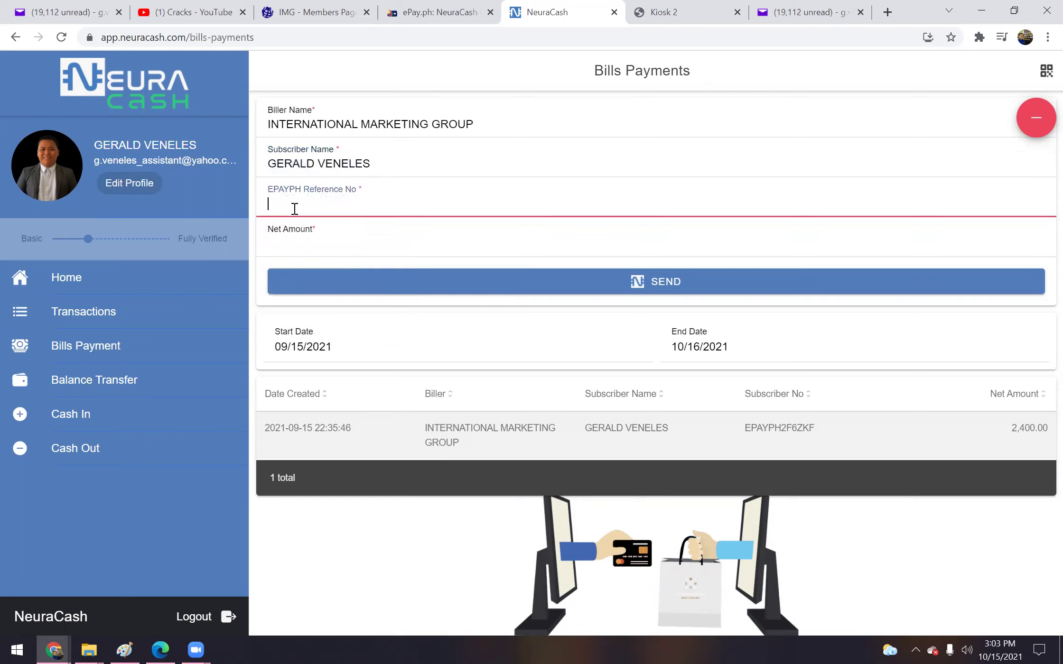
pyautogui.hotkey('ctrl', 'v')
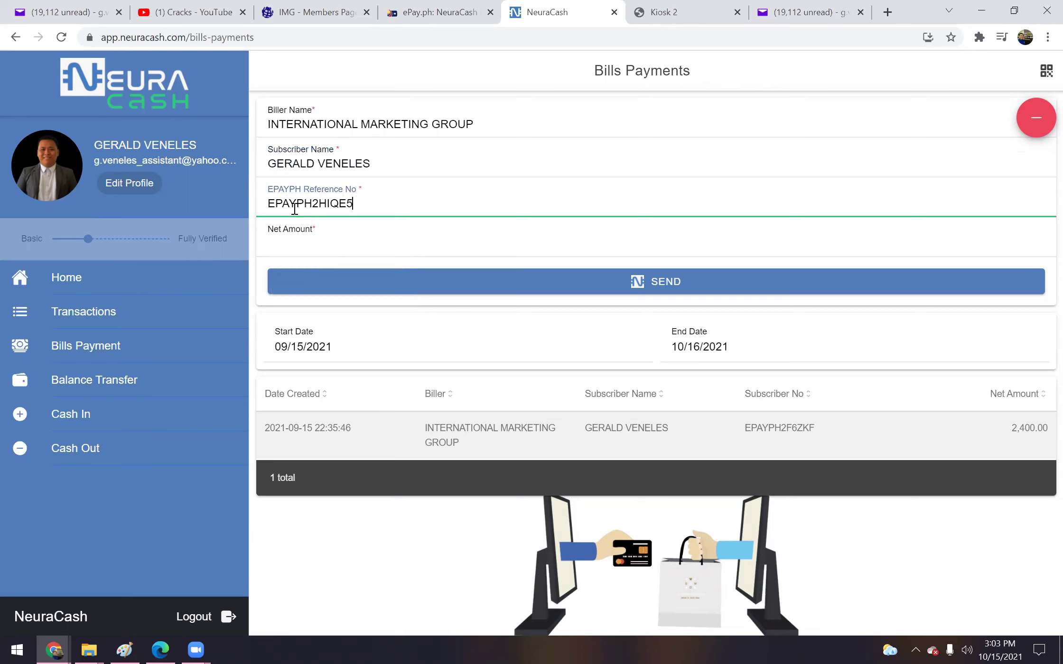
pyautogui.click(304, 246)
pyautogui.write('1500')
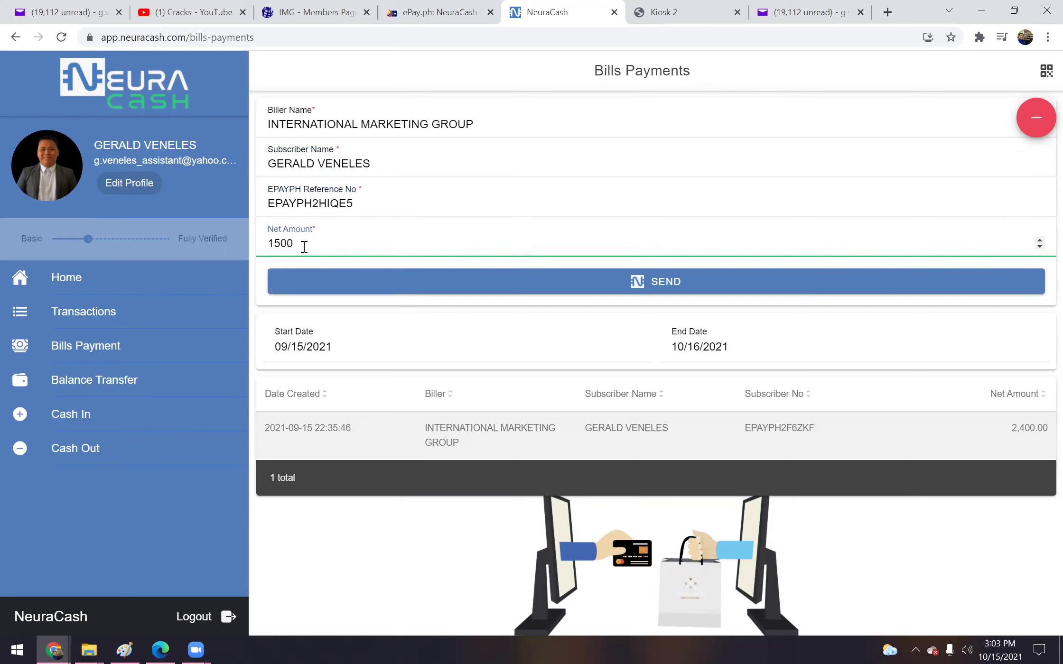
pyautogui.click(705, 281)
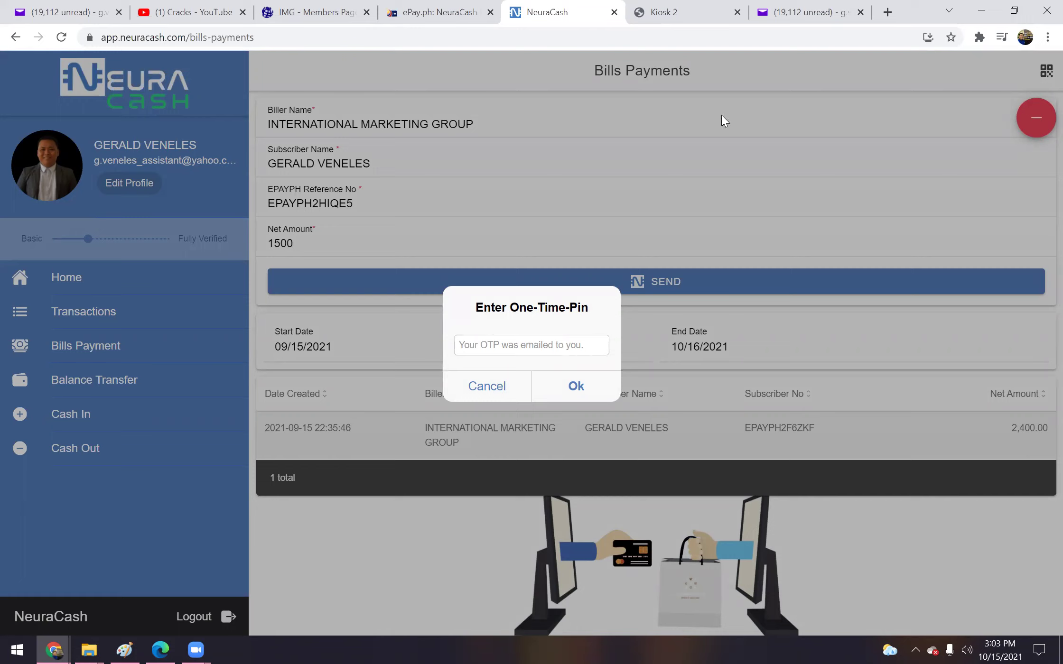
# Open the NeuraCash OTP email in Yahoo Mail and copy its one-time code
pyautogui.click(802, 13)
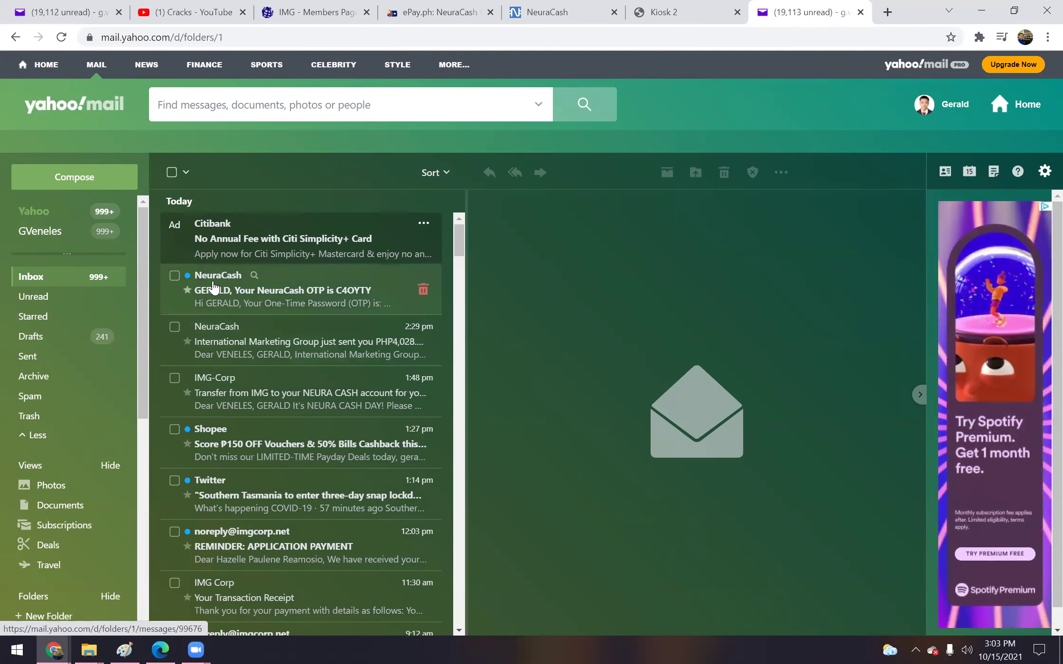
pyautogui.click(280, 300)
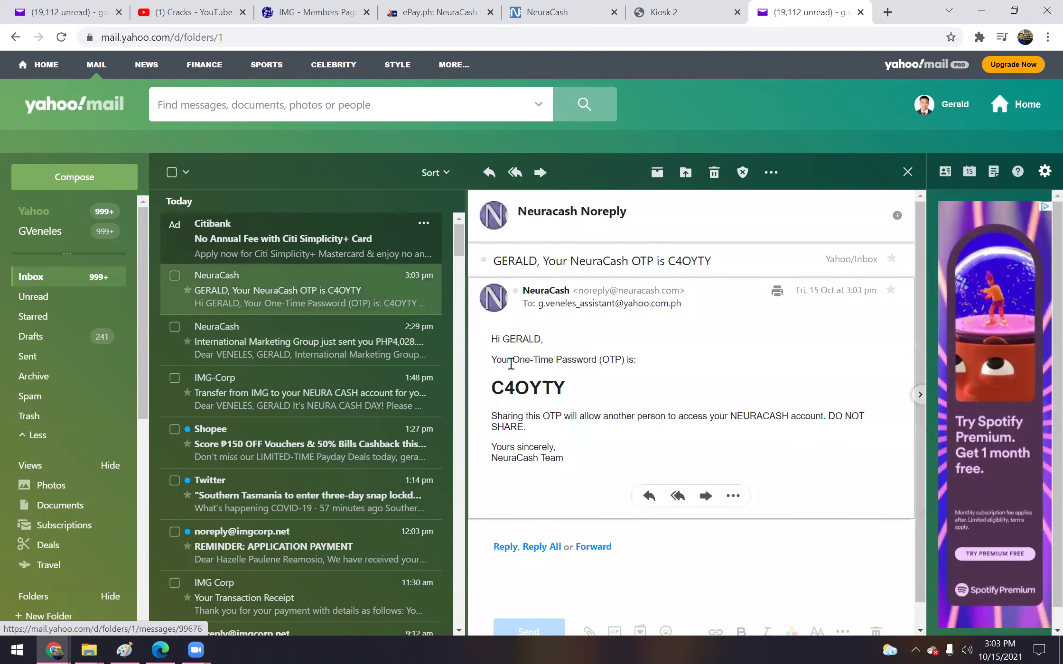
pyautogui.moveTo(491, 387); pyautogui.dragTo(575, 388)
pyautogui.hotkey('ctrl', 'c')
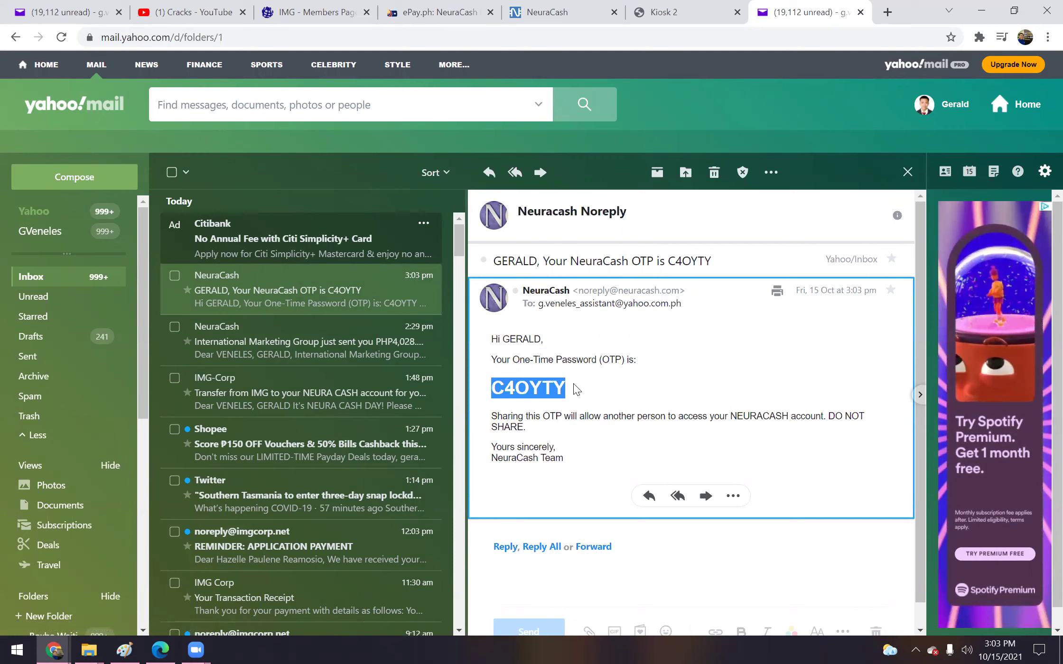
pyautogui.click(572, 13)
# Paste the one-time PIN to confirm the 1,500.00 payment, then refresh the Yahoo inbox
pyautogui.click(540, 347)
pyautogui.hotkey('ctrl', 'v')
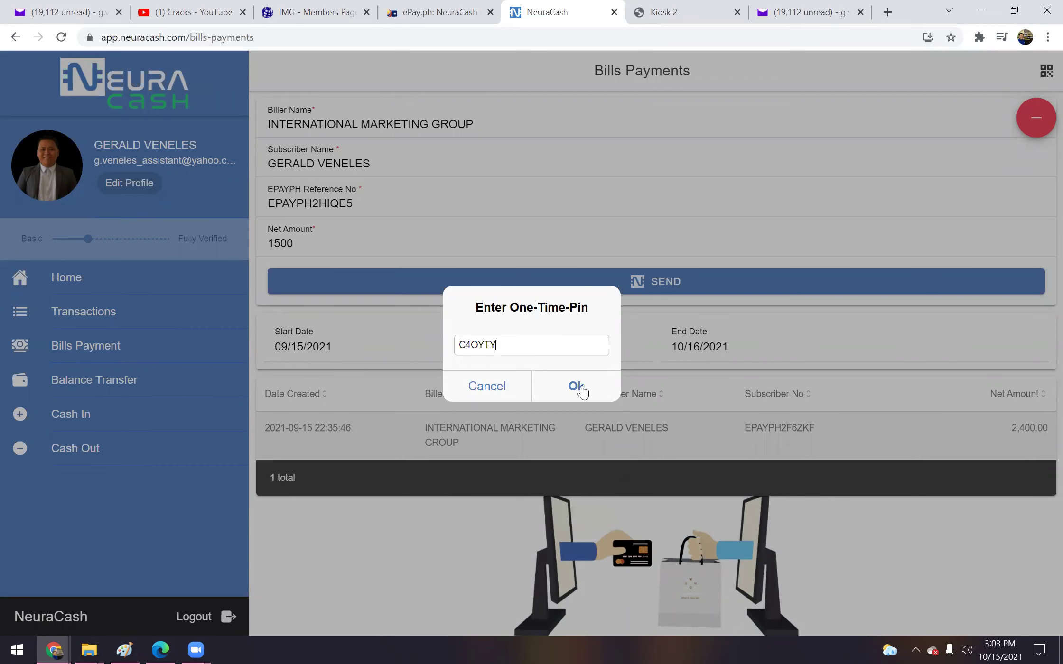
pyautogui.click(577, 387)
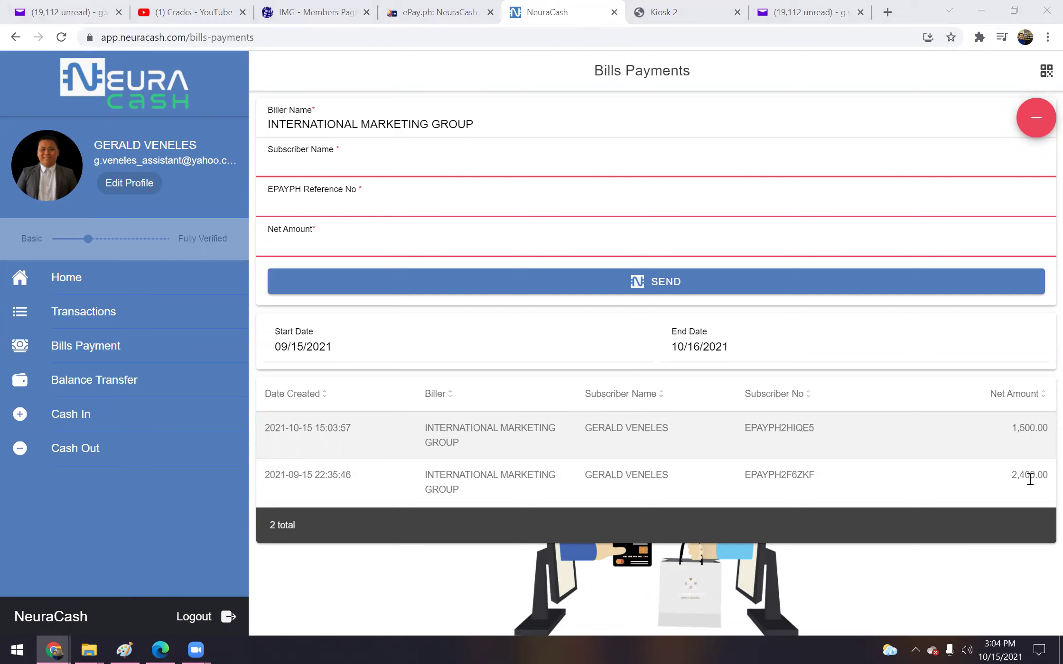
pyautogui.click(803, 11)
pyautogui.click(40, 278)
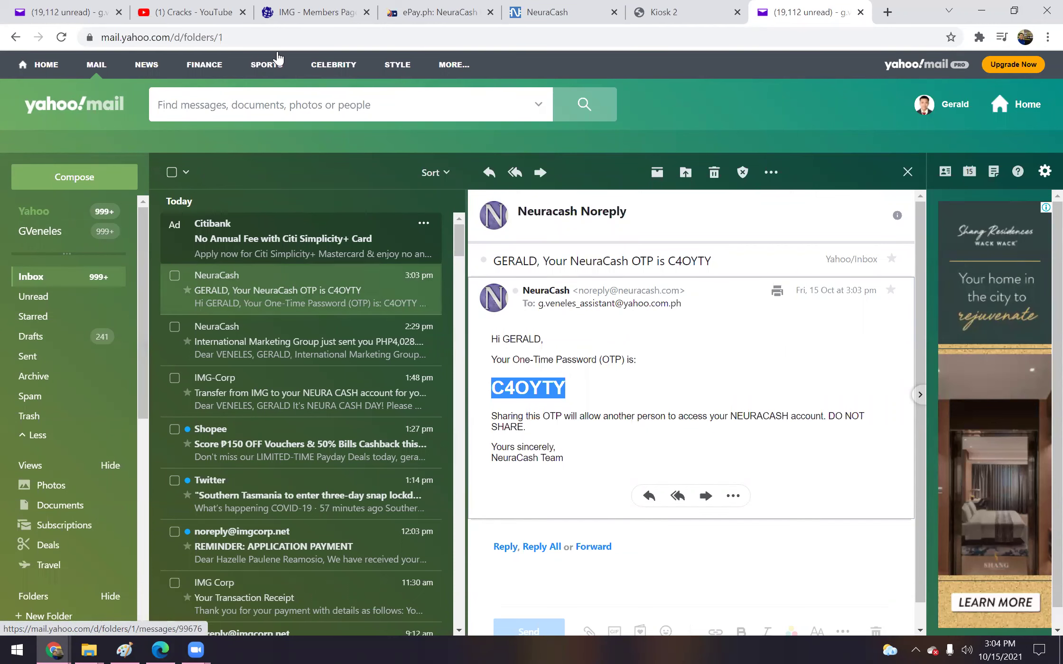
# Reload the IMG Members Page to recheck accreditation valid until 2021-12-31
pyautogui.click(296, 10)
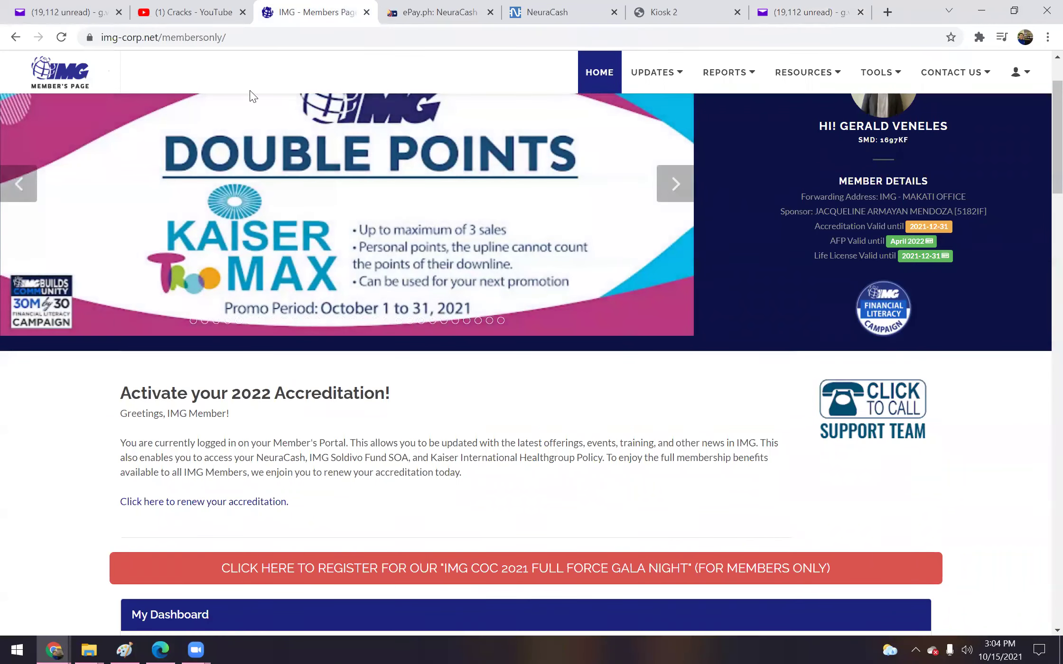
pyautogui.click(213, 42)
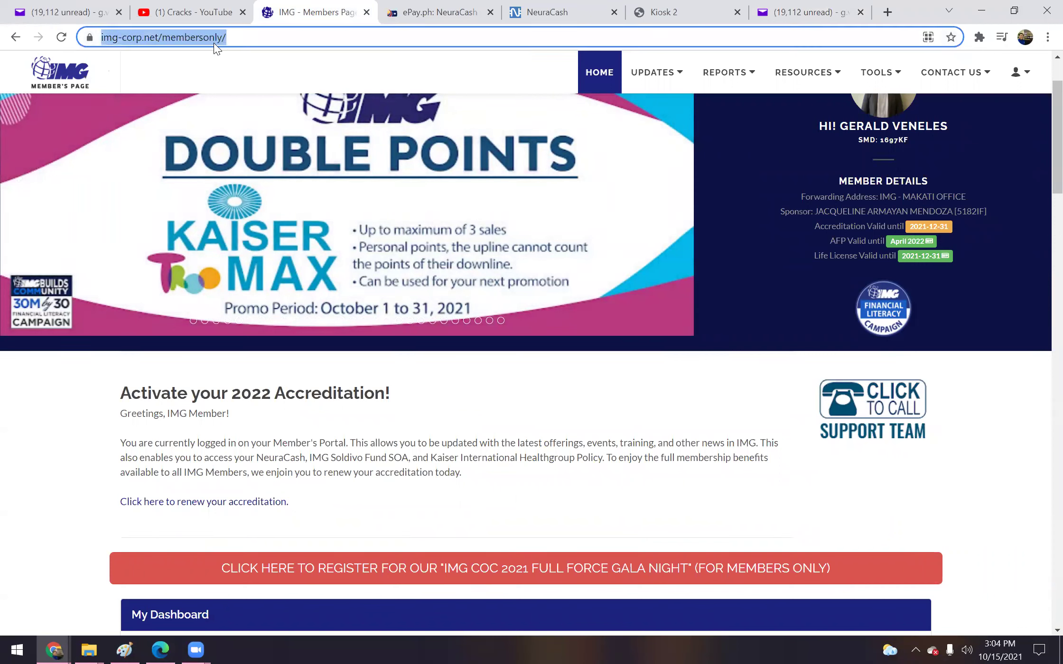
pyautogui.press('Return')
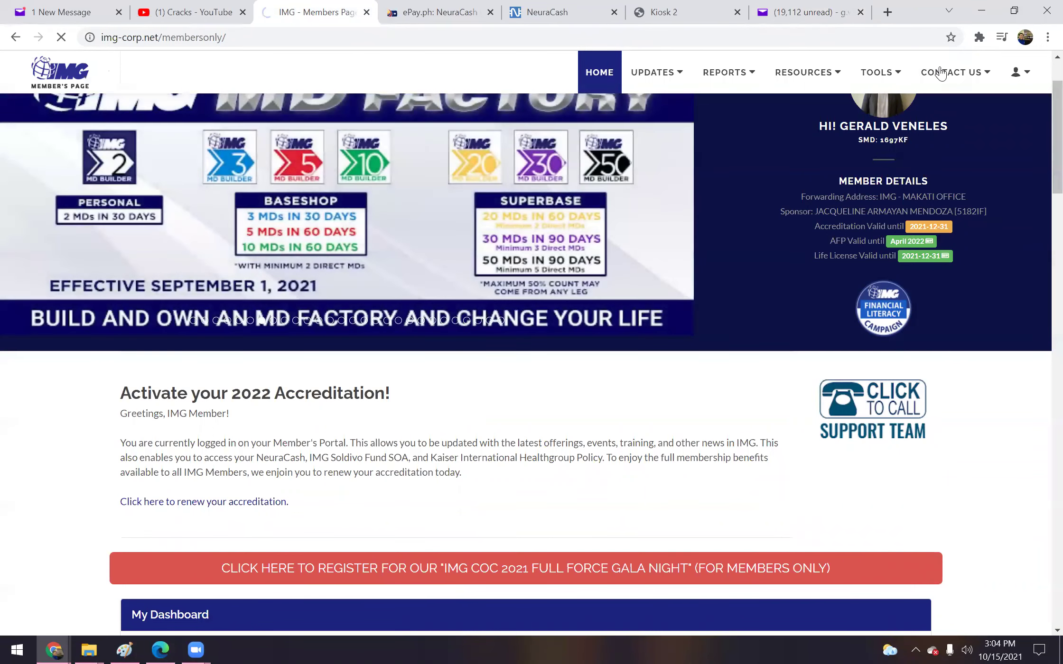
pyautogui.click(796, 5)
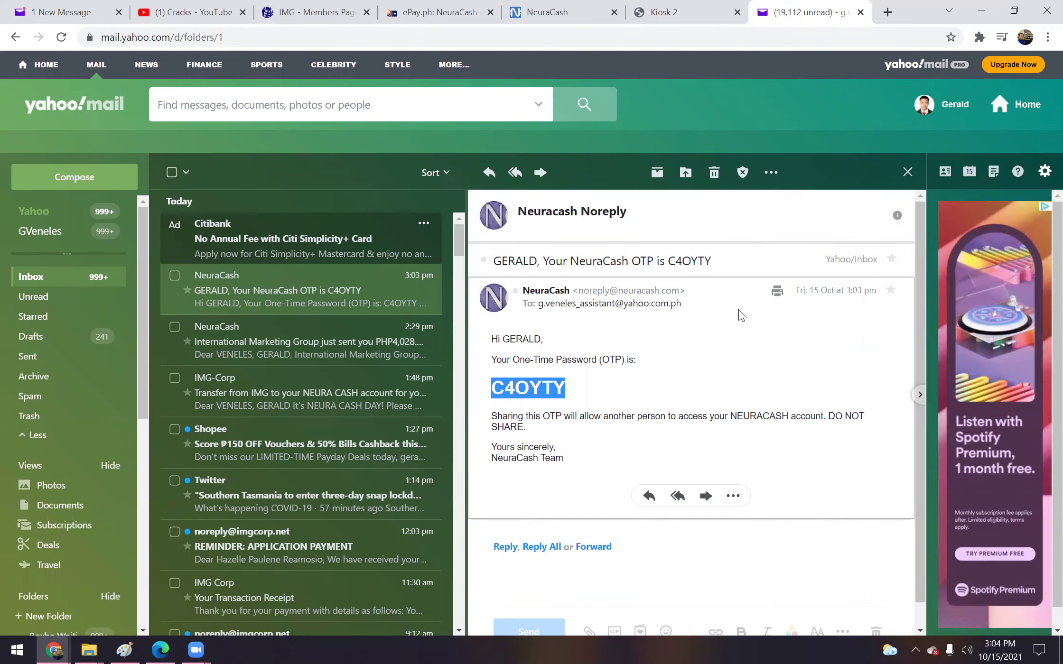
pyautogui.click(327, 12)
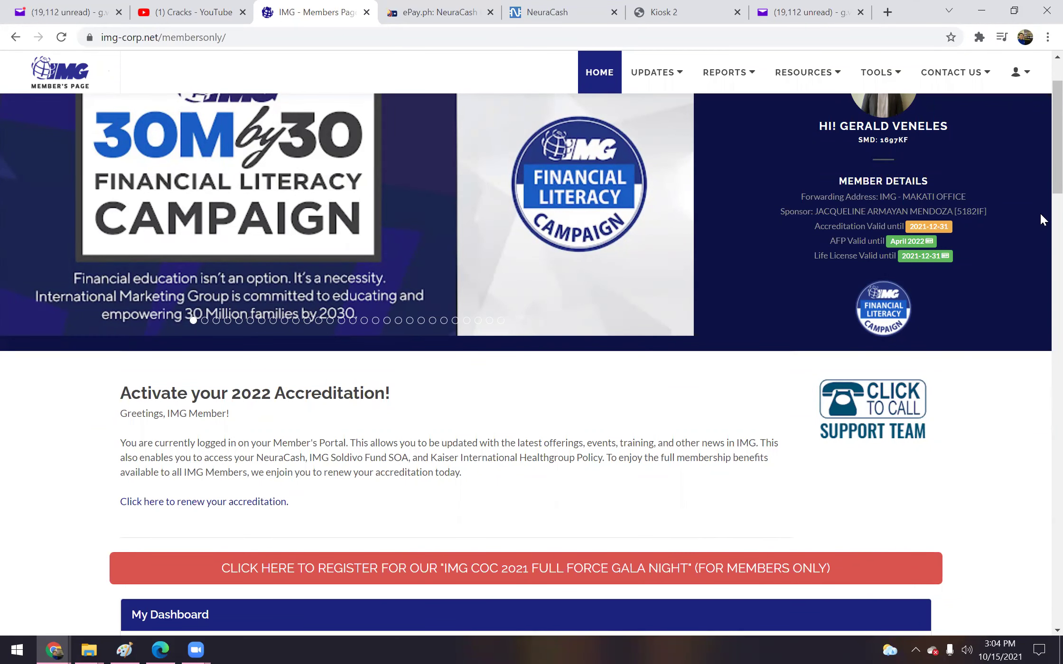
pyautogui.scroll(3, 1040, 168)
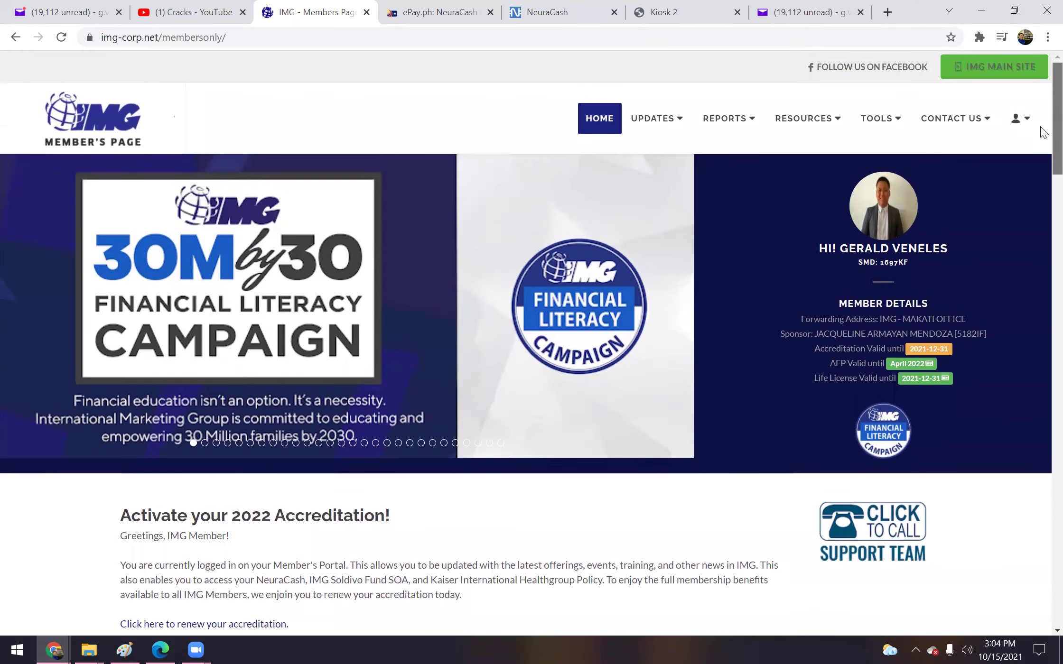